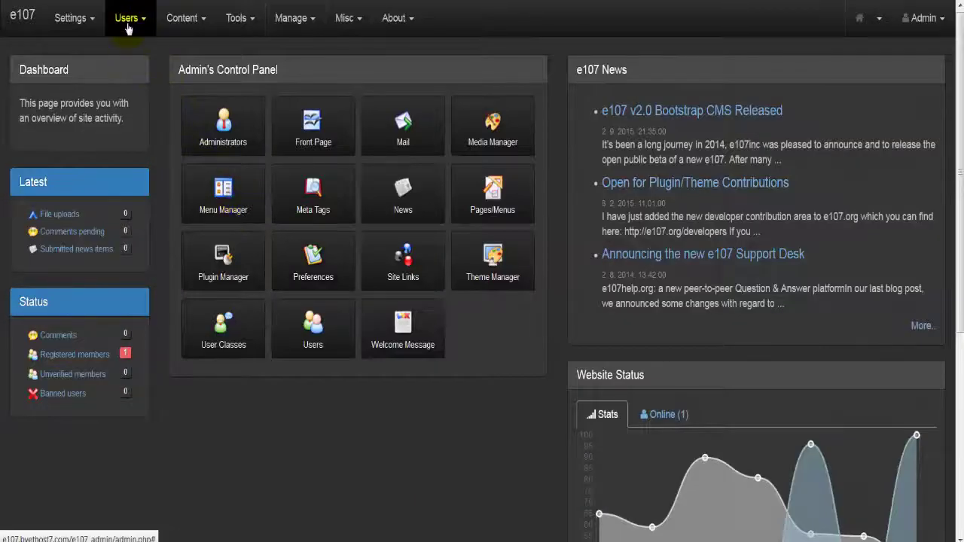
Open the Users dropdown in the admin dashboard's top navigation bar
left_click(128, 22)
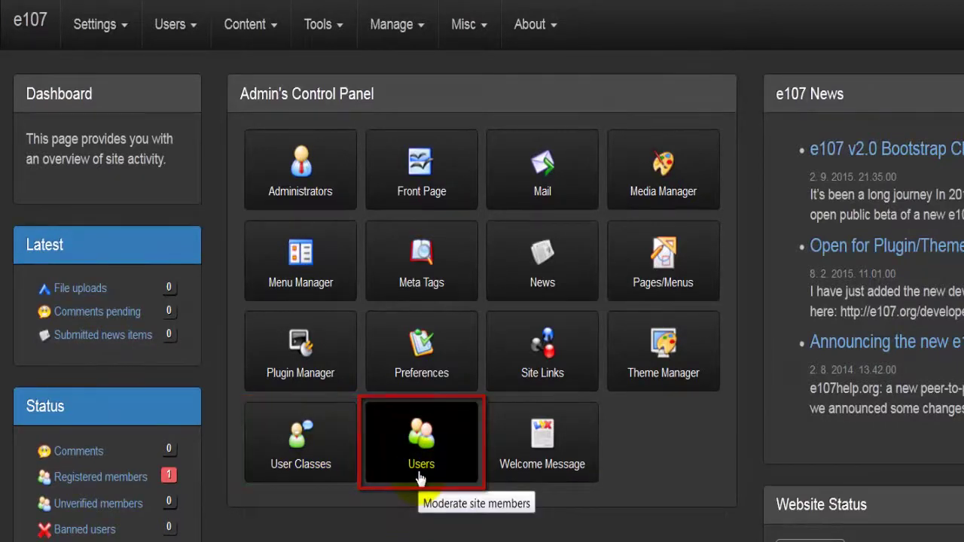
left_click(183, 34)
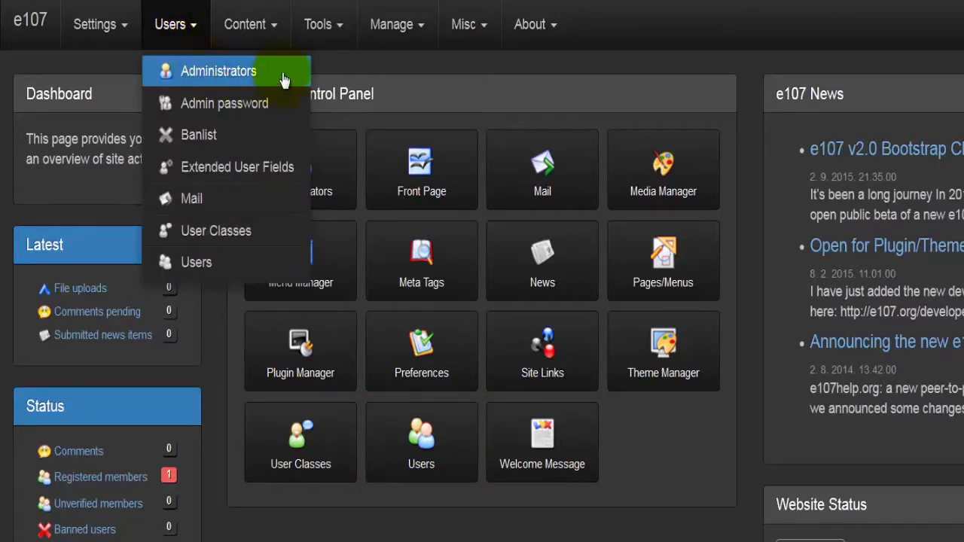
View the Existing Administrators page with its single Admin account (permissions 0)
left_click(280, 75)
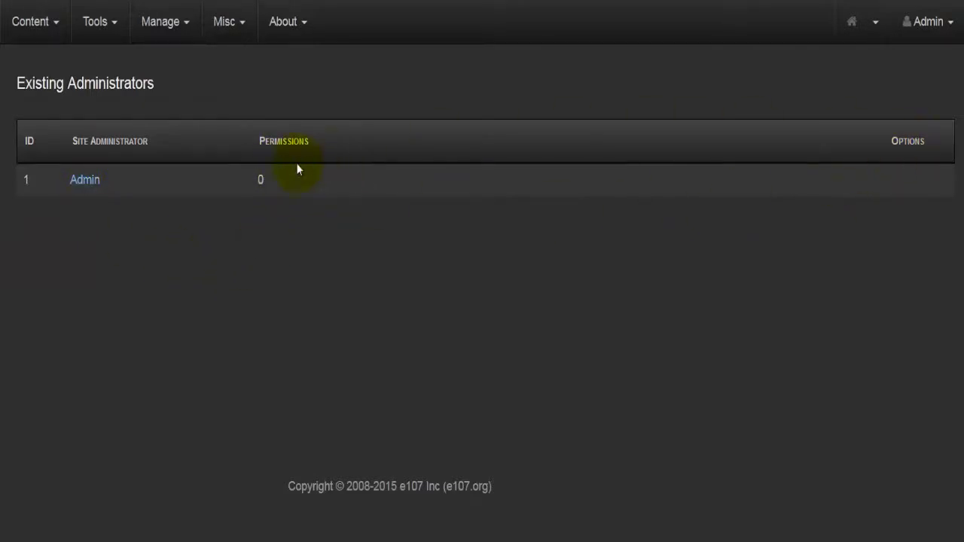
left_click(84, 179)
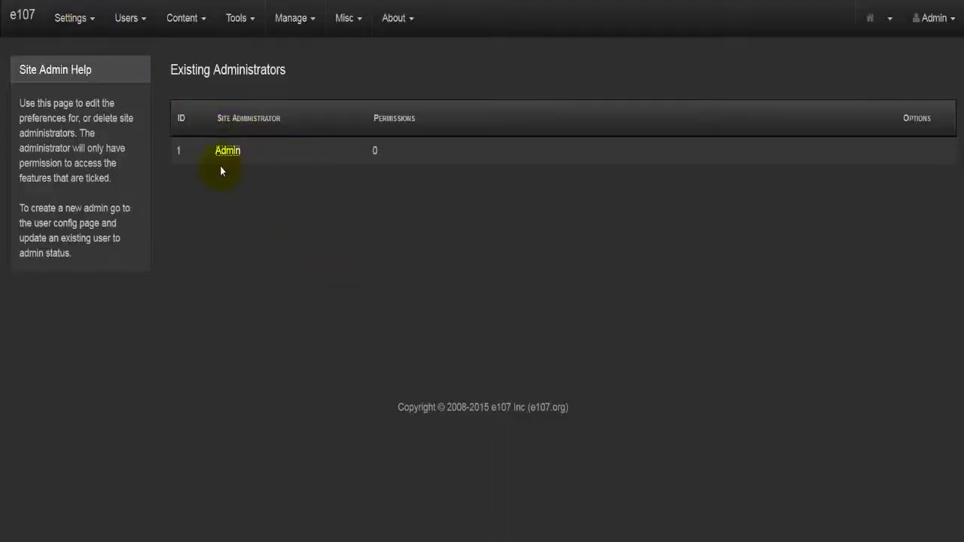
left_click(127, 21)
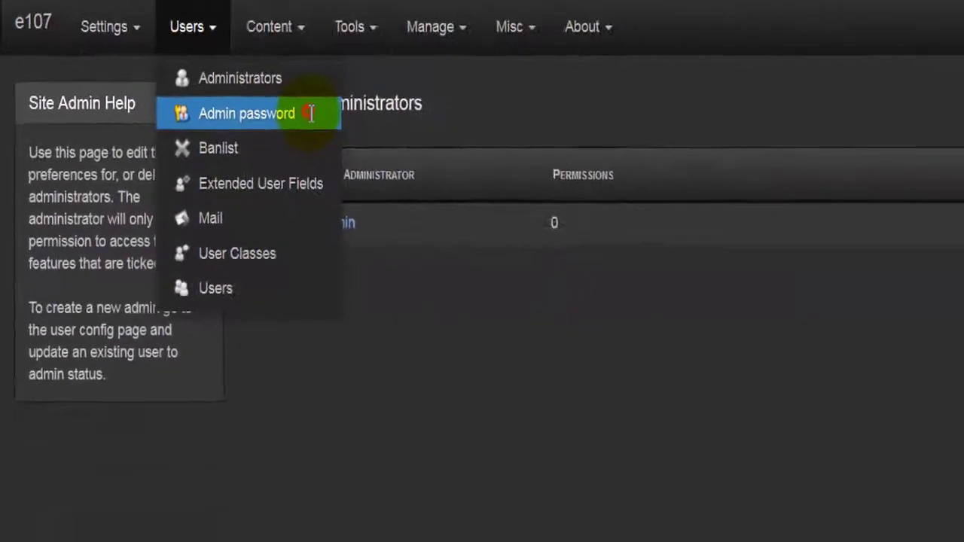
Go to the Admin password page and focus the Re-type password field
left_click(444, 155)
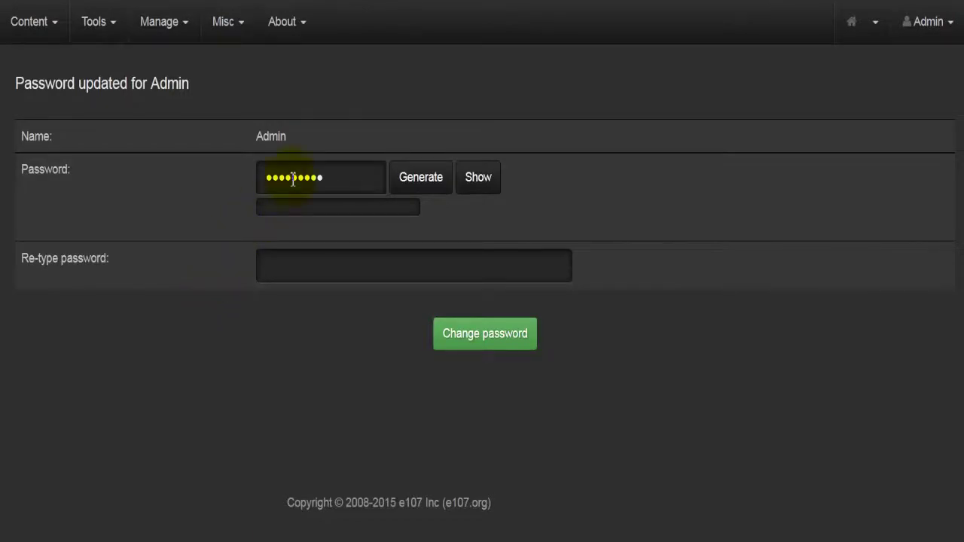
left_click(282, 261)
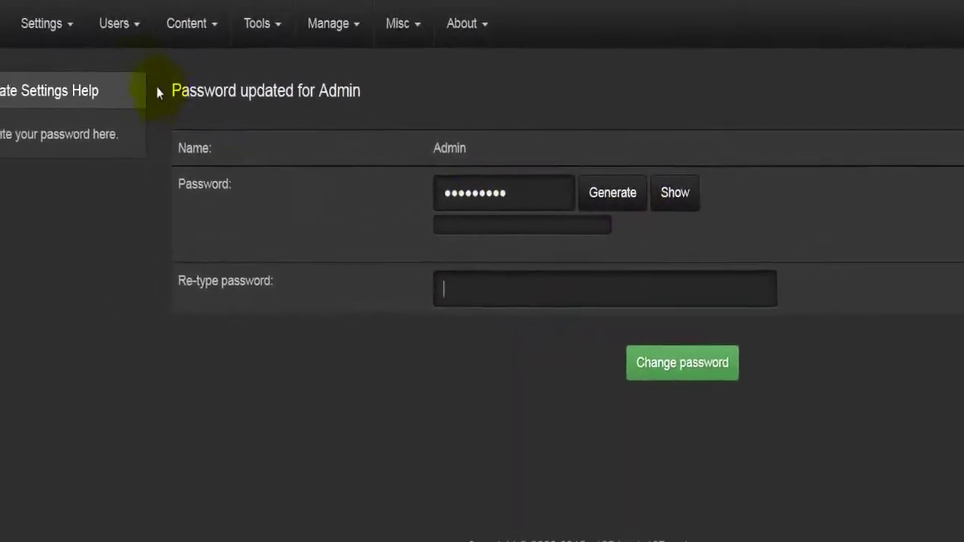
left_click(119, 30)
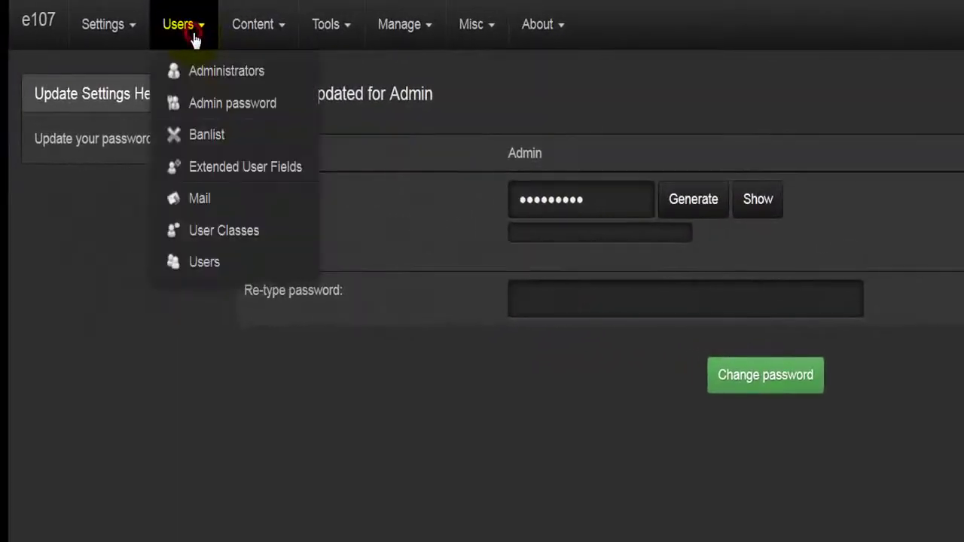
Go to Users > Banlist and open the Add to Blacklist form
left_click(245, 133)
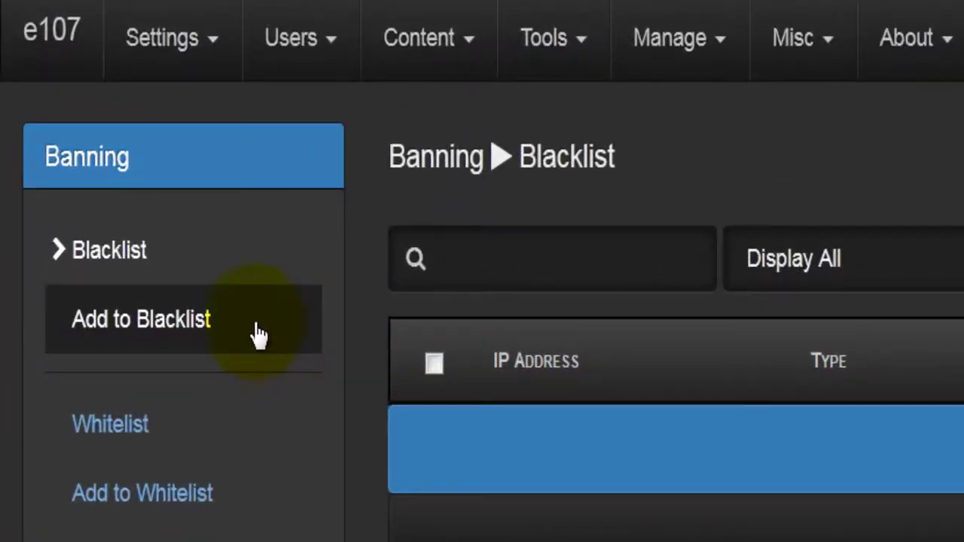
left_click(255, 331)
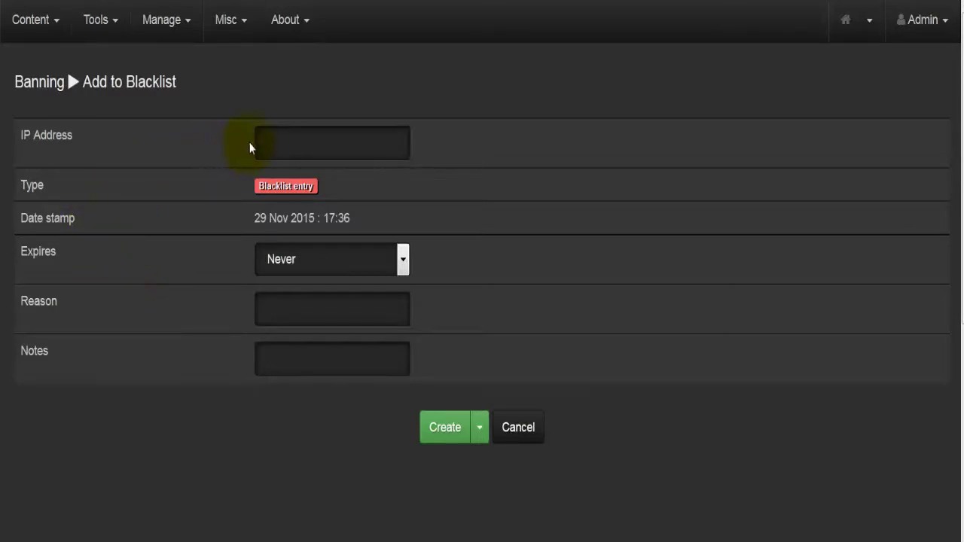
Inspect the IP Address, Expires (kept at Never), Reason and Notes fields, then return to Blacklist unsaved
left_click(276, 144)
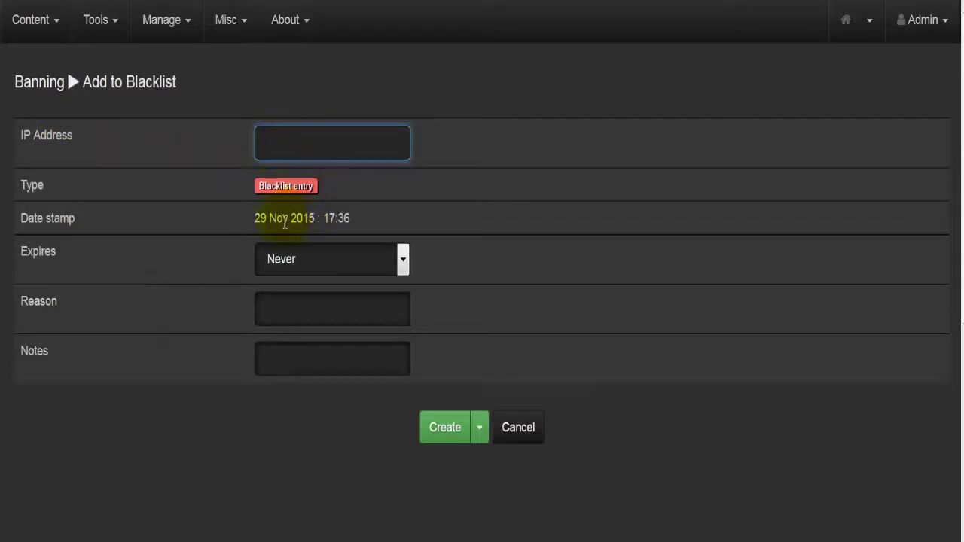
left_click(283, 260)
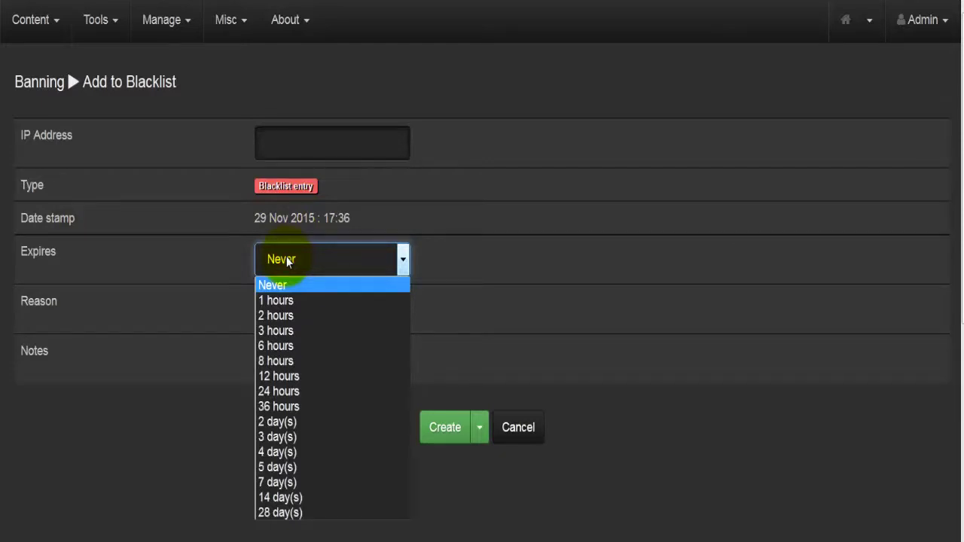
left_click(278, 218)
double_click(278, 218)
left_click(305, 259)
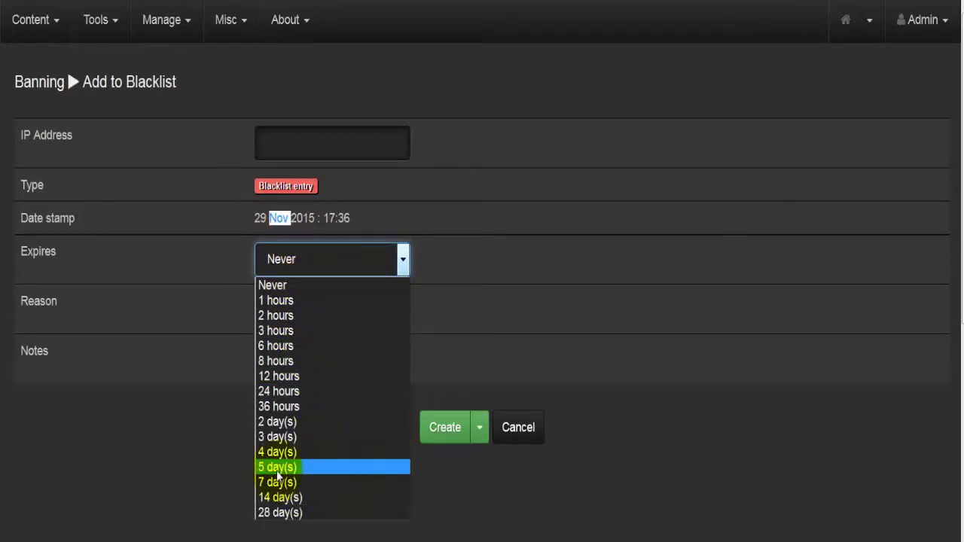
left_click(280, 261)
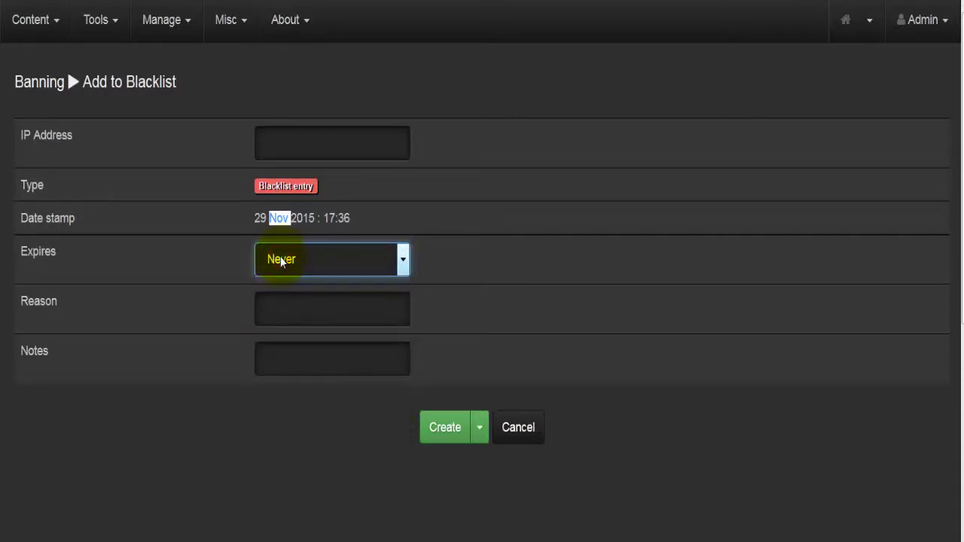
left_click(195, 305)
left_click(263, 310)
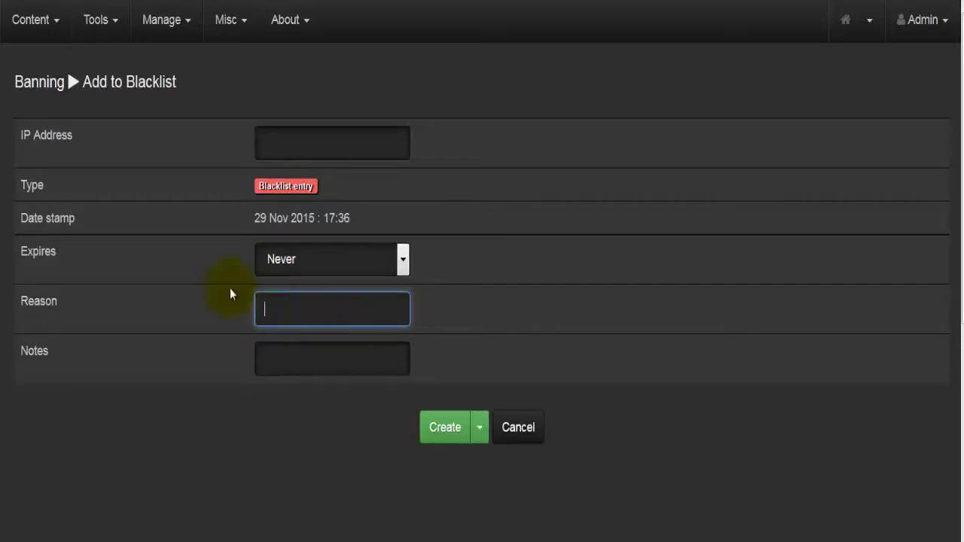
left_click(287, 365)
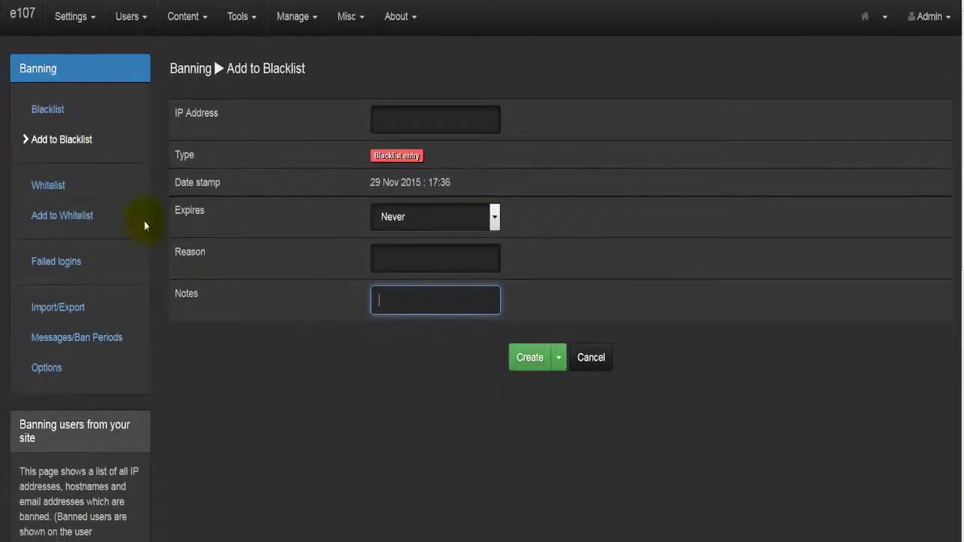
left_click(47, 113)
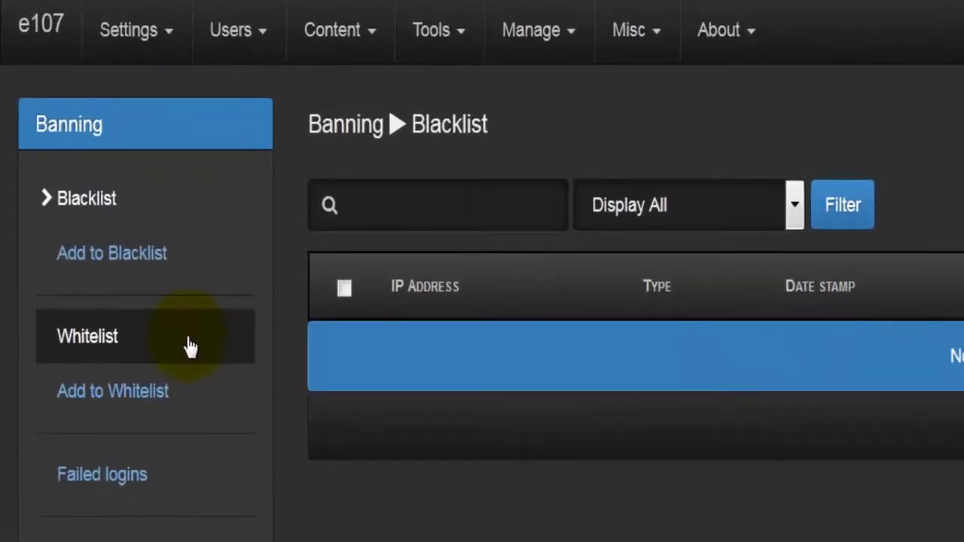
Filter the Whitelist to Flood entries, which shows 0 records
left_click(188, 343)
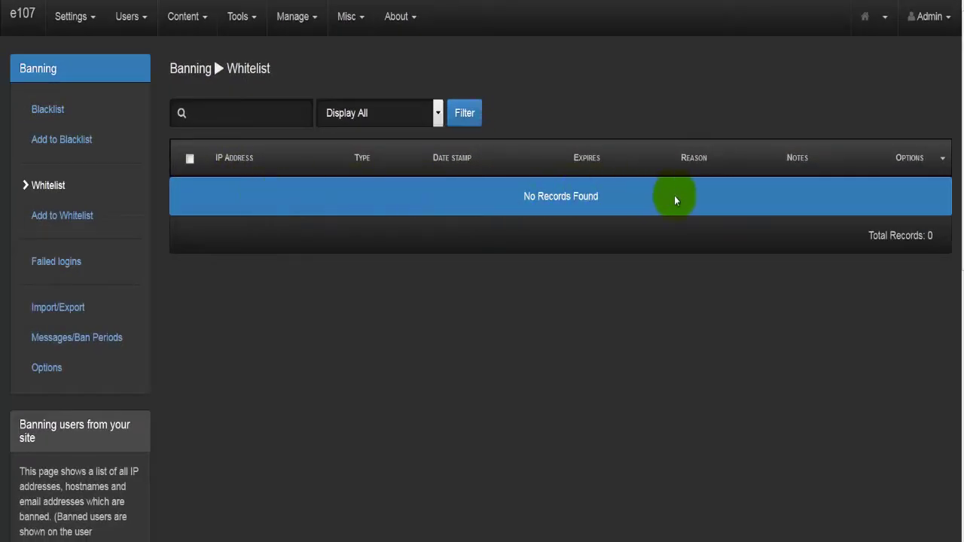
left_click(255, 113)
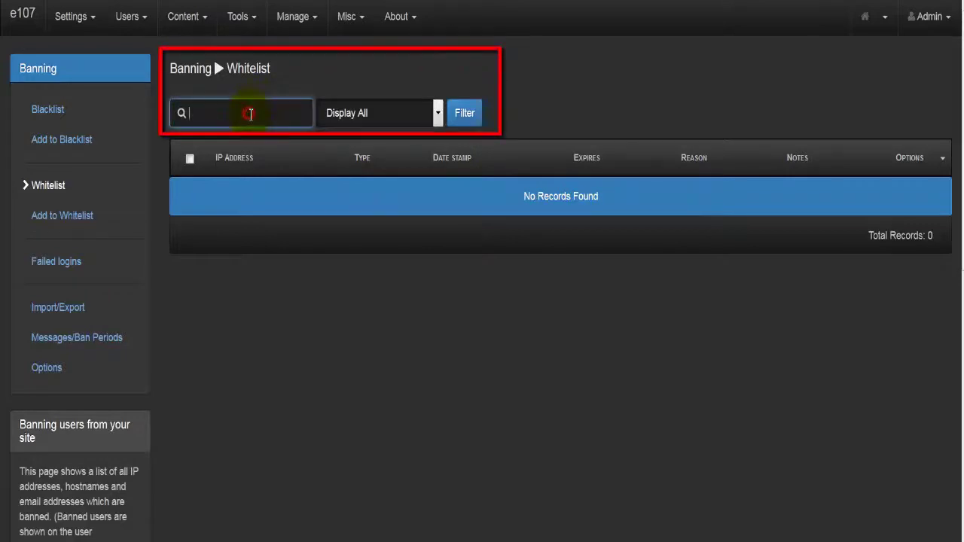
left_click(389, 114)
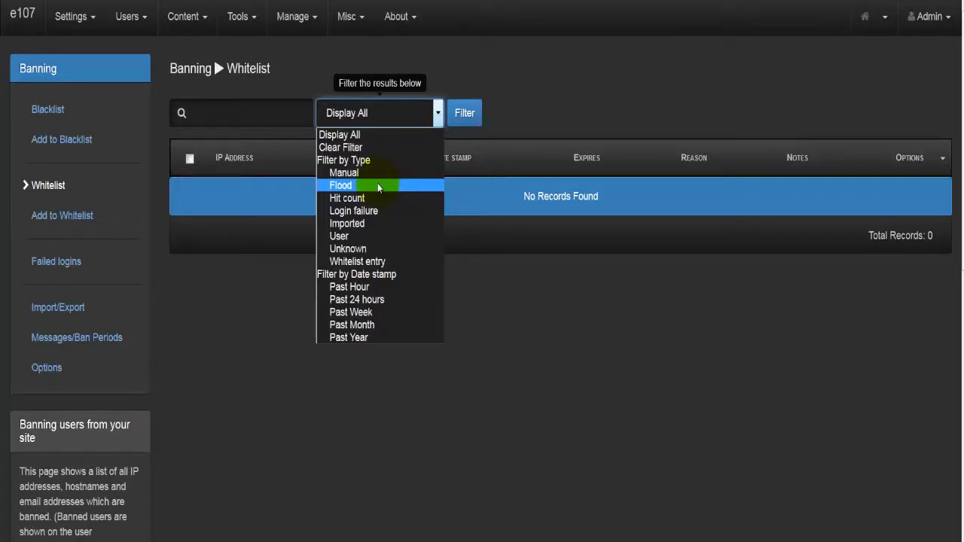
left_click(337, 185)
left_click(473, 115)
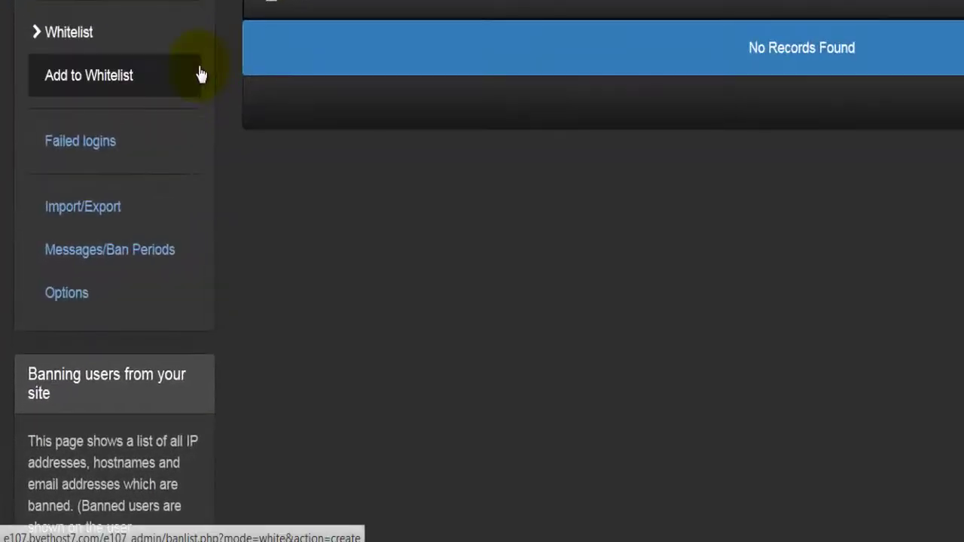
Review the Add to Whitelist fields, leaving Expires at Never, and return to the Whitelist unsaved
left_click(136, 80)
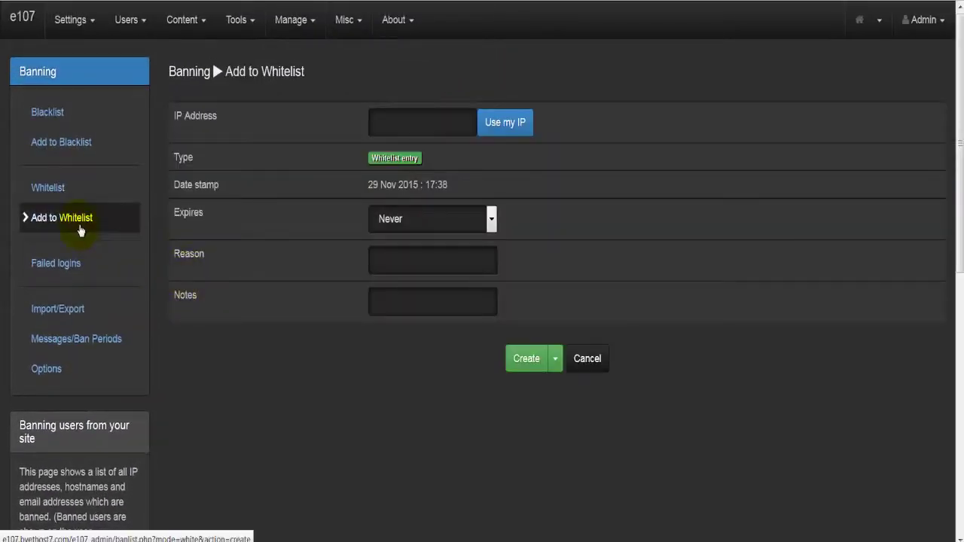
left_click(378, 122)
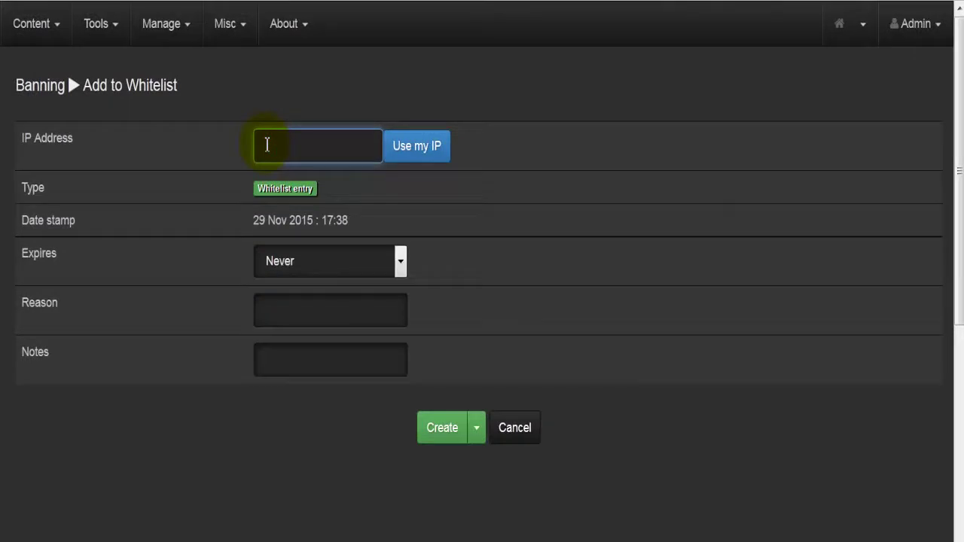
left_click(280, 261)
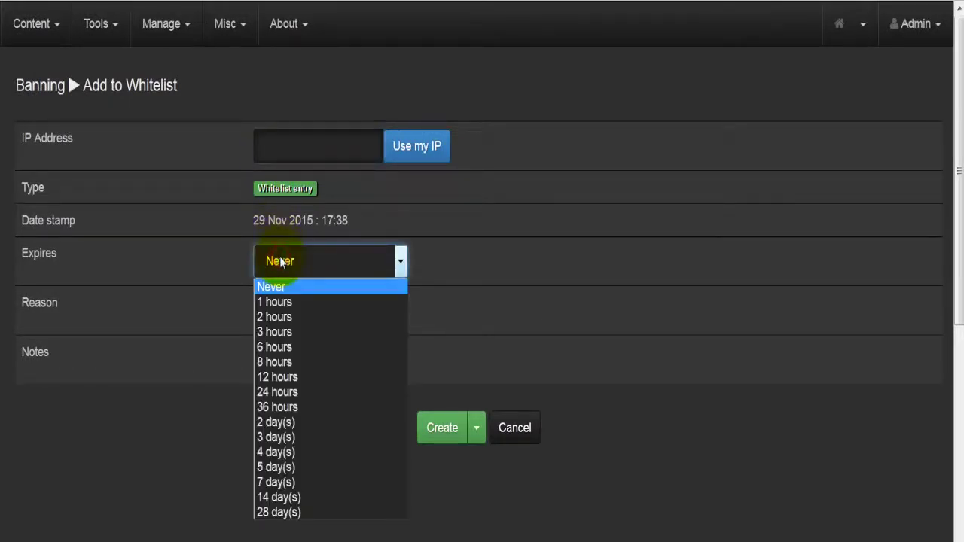
left_click(281, 261)
left_click(282, 309)
left_click(287, 362)
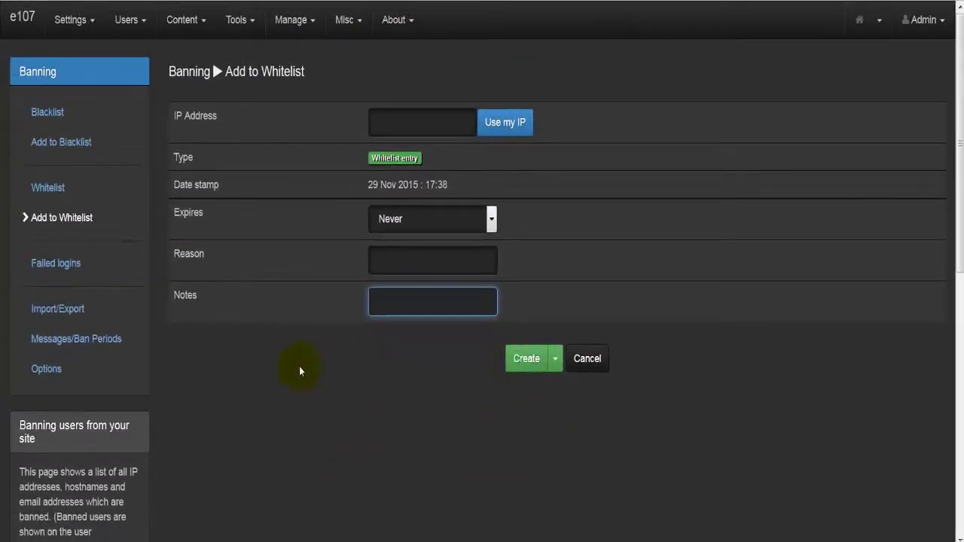
left_click(45, 188)
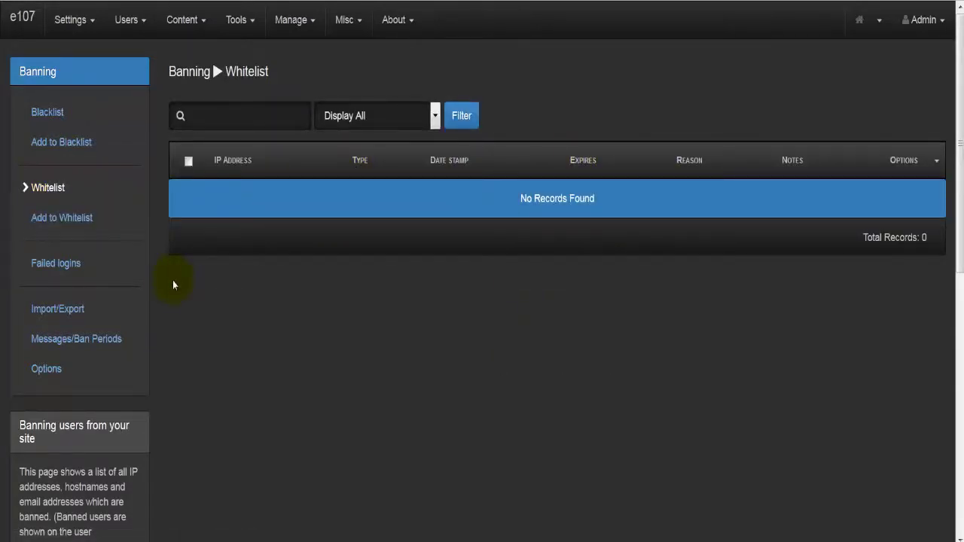
Open the Failed logins log, which shows 0 records
left_click(67, 266)
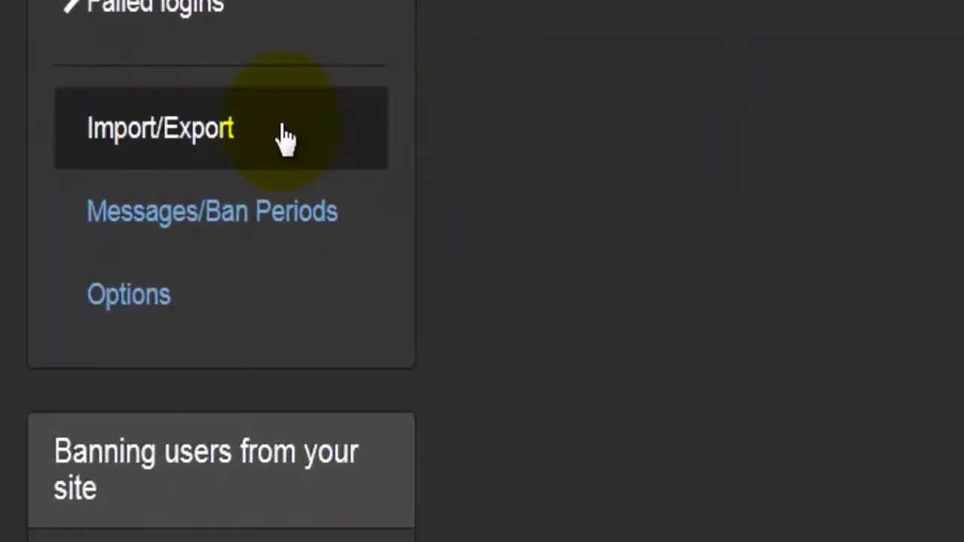
left_click(287, 139)
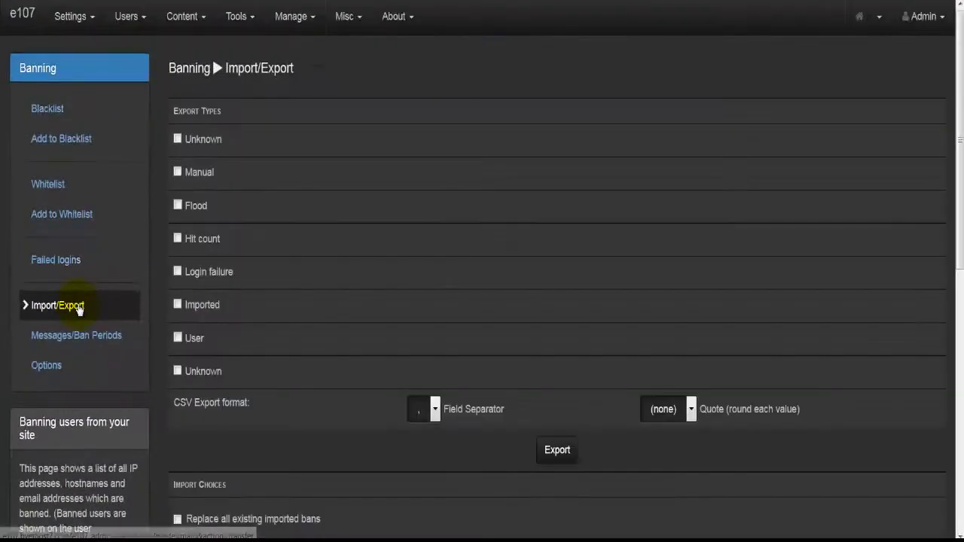
scroll(253, 426, "down", 2)
scroll(124, 400, "down", 3)
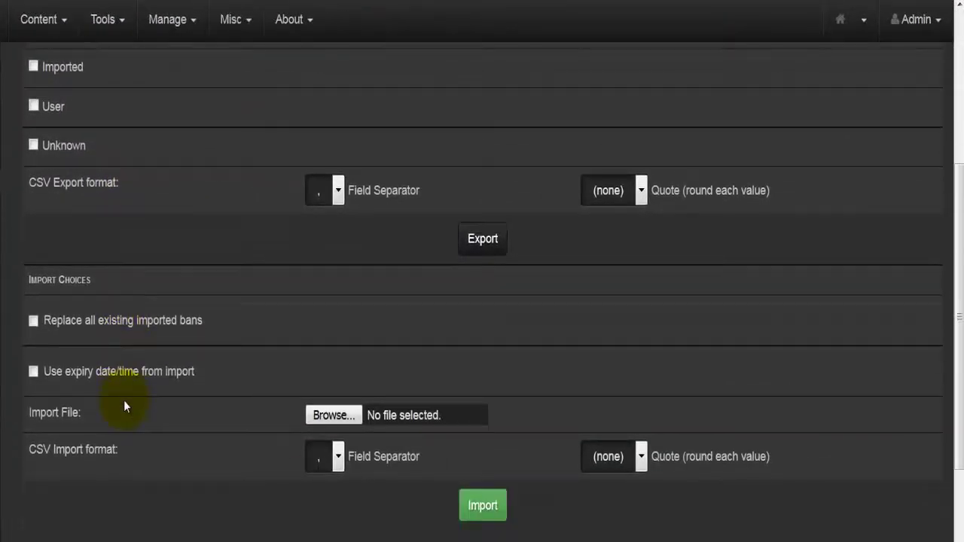
scroll(124, 399, "up", 1)
scroll(125, 401, "up", 3)
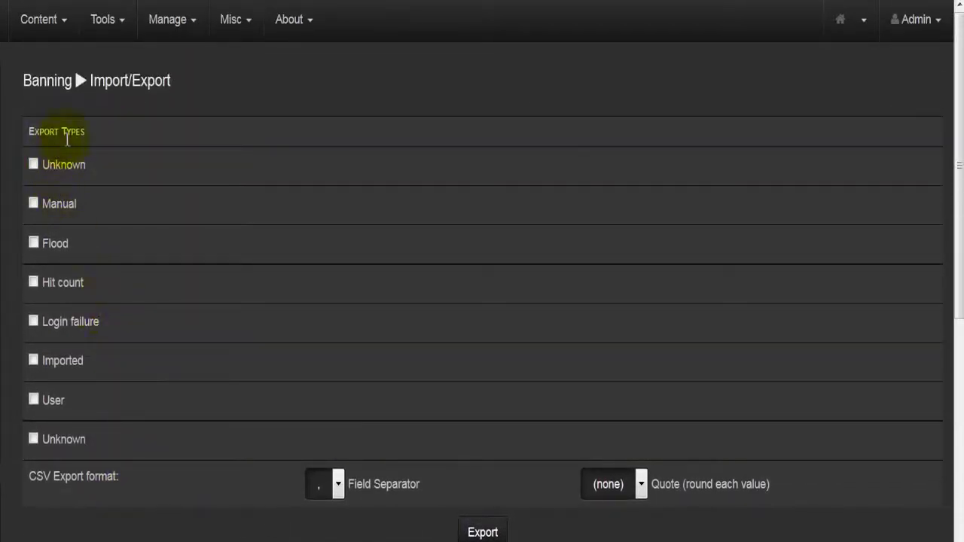
mouse_move(68, 172)
left_click(30, 250)
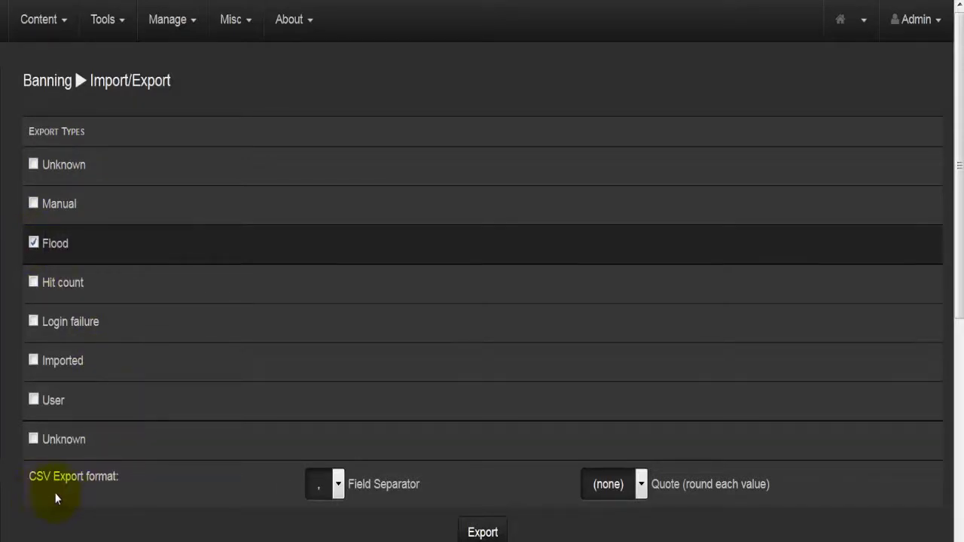
left_click(339, 485)
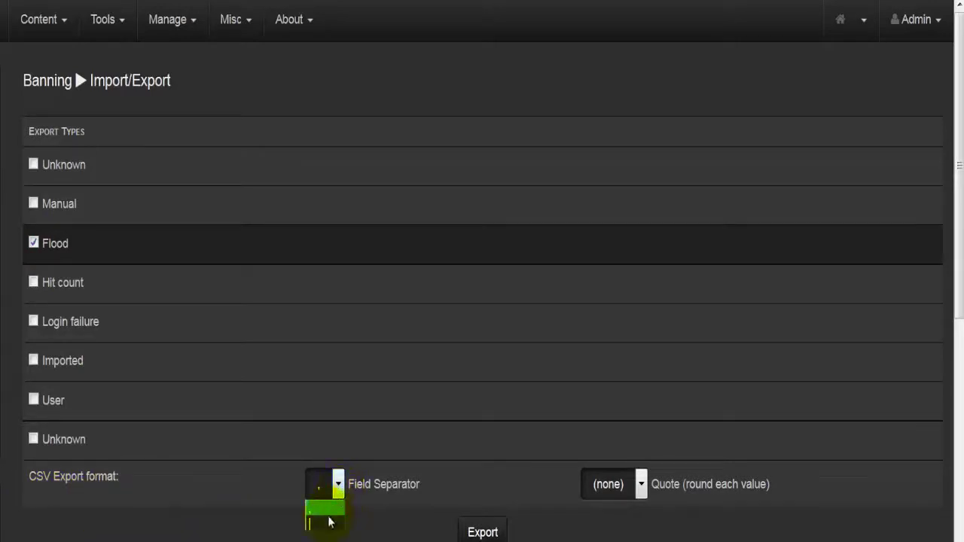
left_click(321, 514)
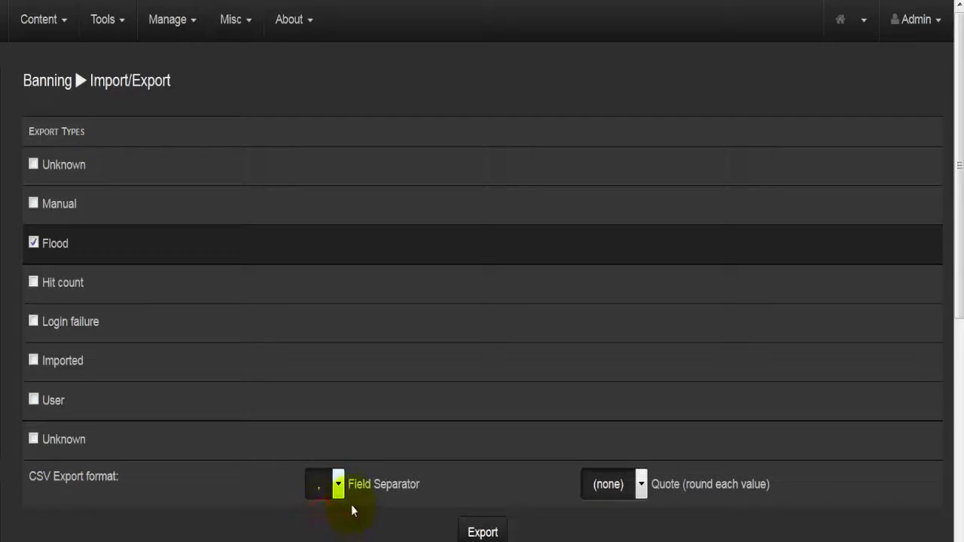
left_click(640, 485)
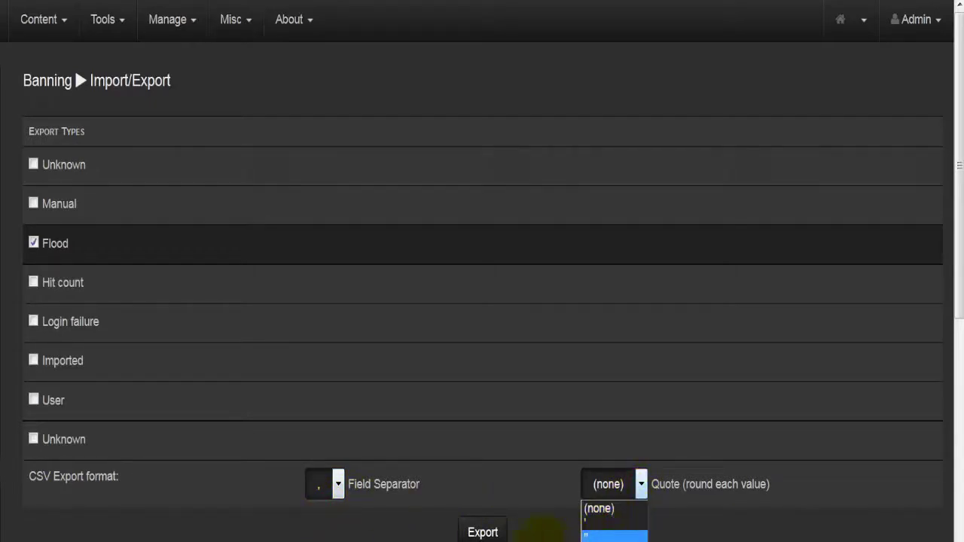
left_click(537, 531)
scroll(486, 452, "down", 2)
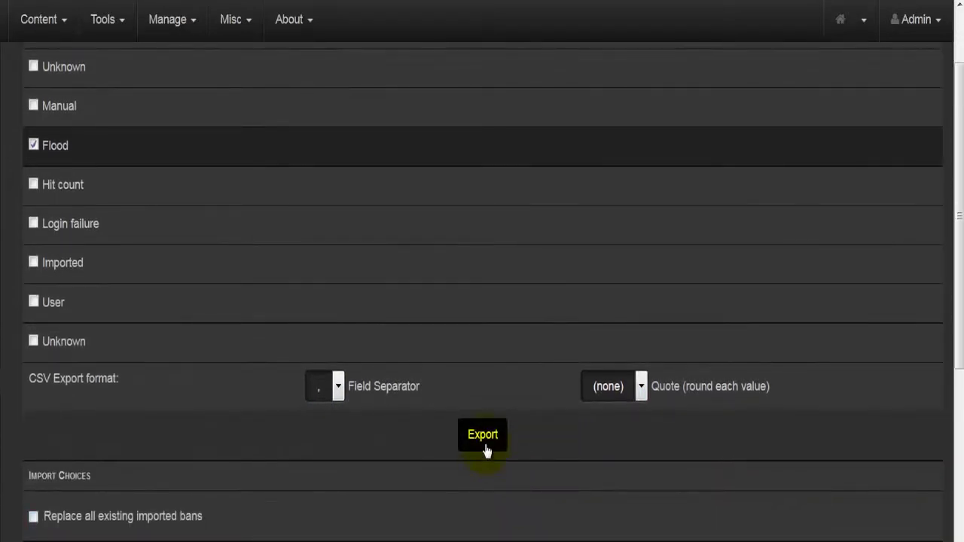
scroll(537, 502, "up", 2)
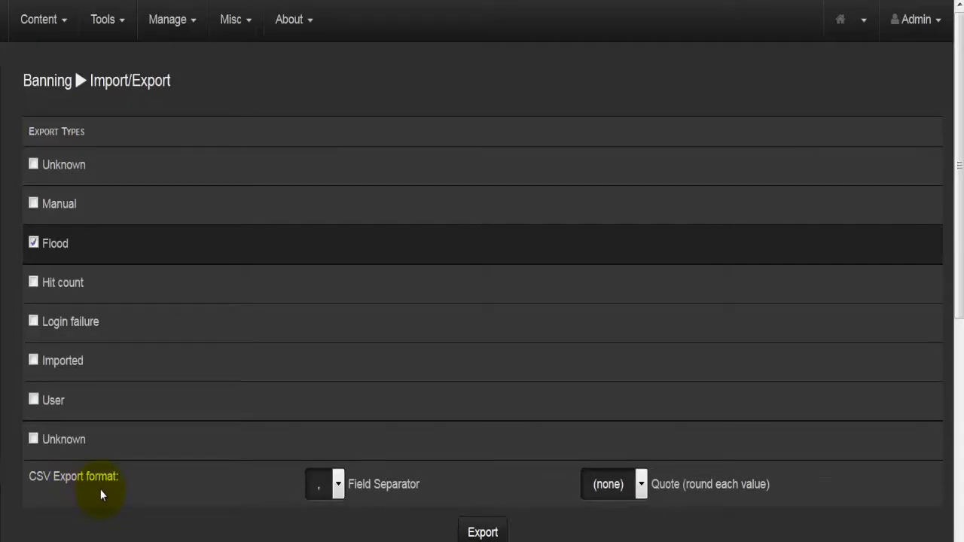
scroll(100, 489, "down", 2)
scroll(100, 489, "down", 1)
scroll(100, 494, "down", 3)
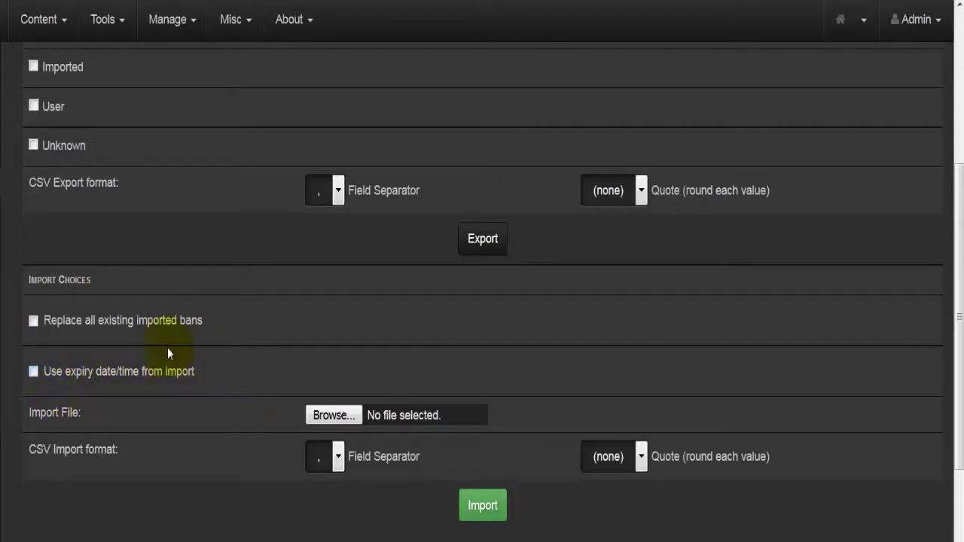
left_click(33, 321)
left_click(35, 371)
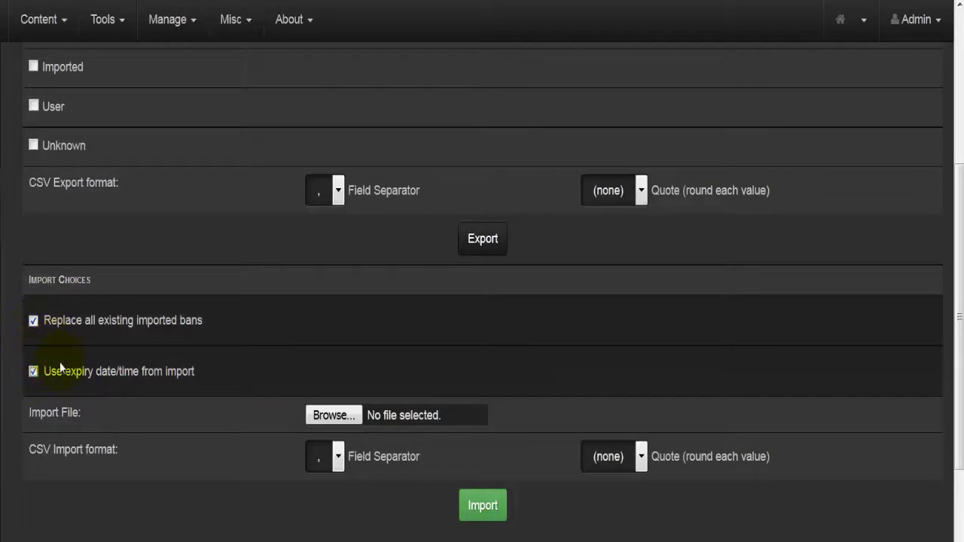
left_click(33, 321)
left_click(33, 371)
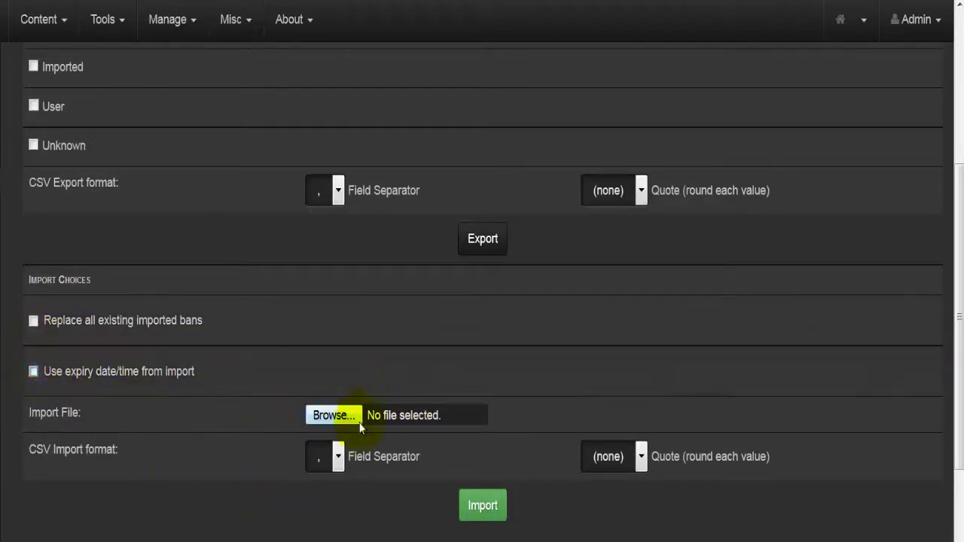
left_click(338, 456)
left_click(338, 456)
left_click(641, 456)
left_click(641, 457)
left_click(641, 458)
left_click(595, 533)
scroll(482, 536, "up", 4)
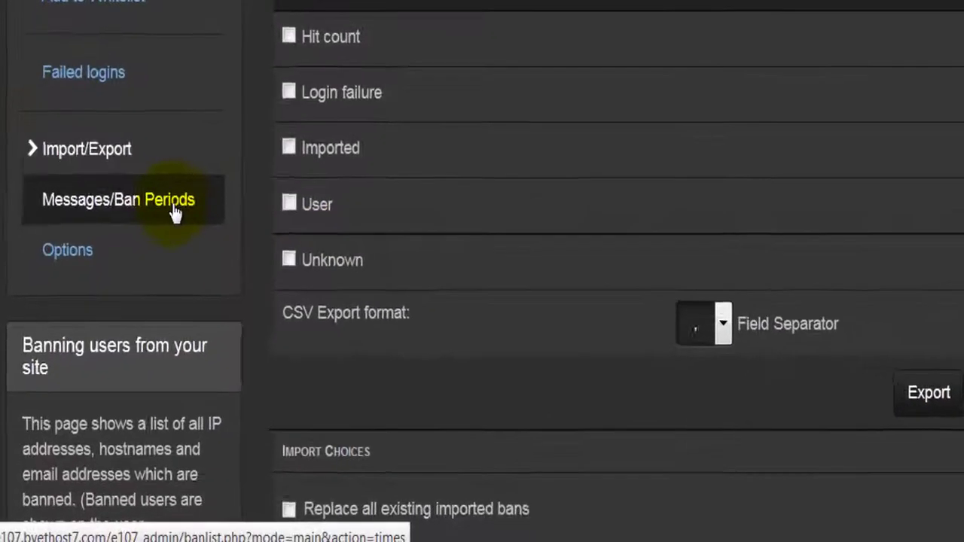
Open Messages/Ban Periods and check the Flood message box and its Indefinite ban duration
left_click(192, 175)
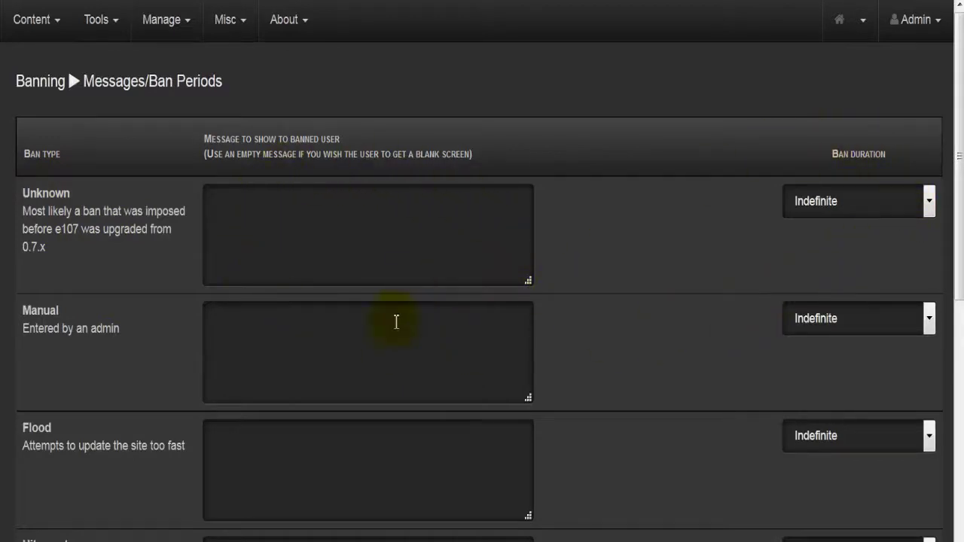
scroll(284, 378, "down", 3)
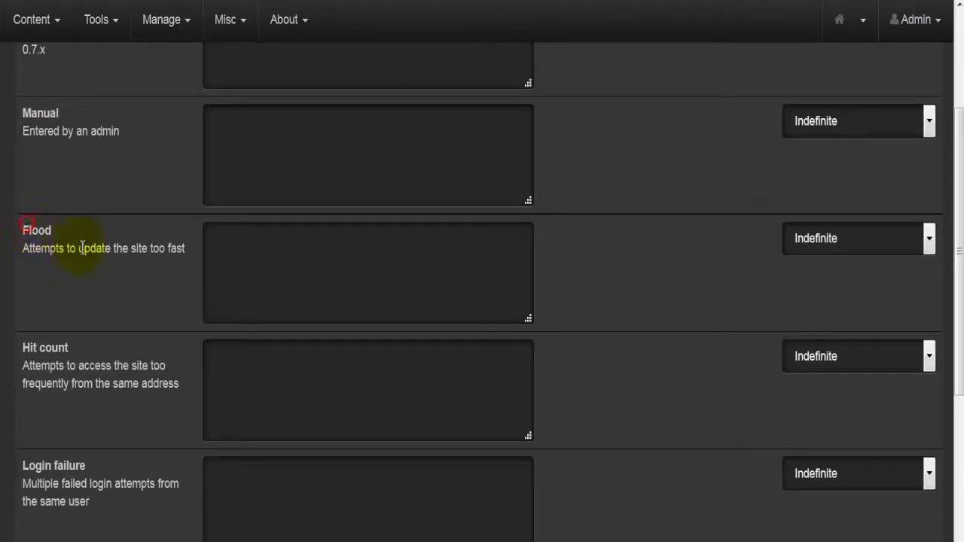
left_click(264, 243)
left_click(274, 296)
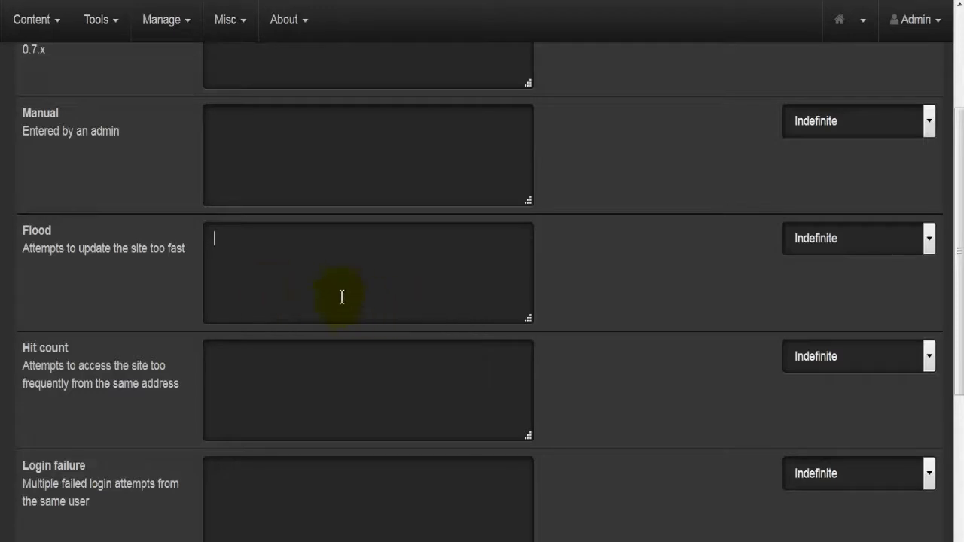
left_click(869, 241)
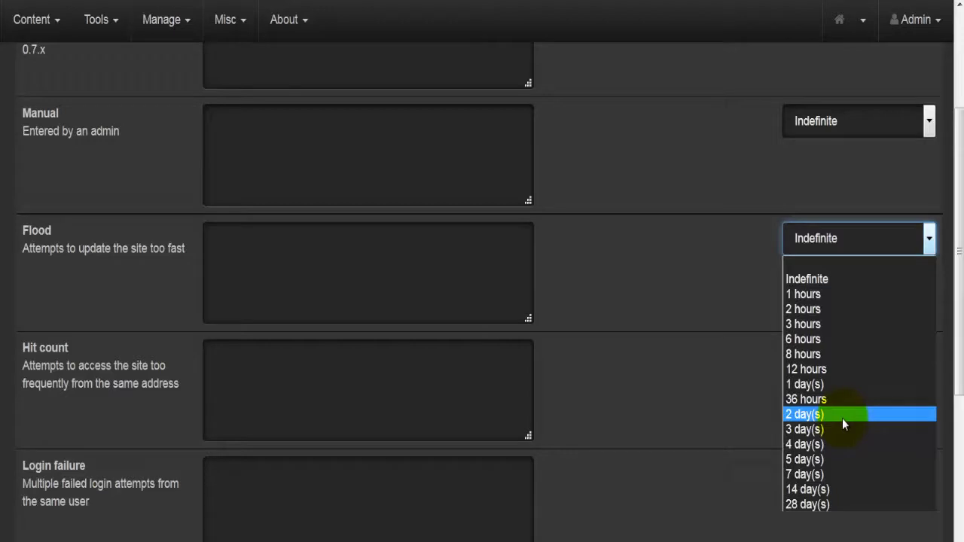
left_click(626, 283)
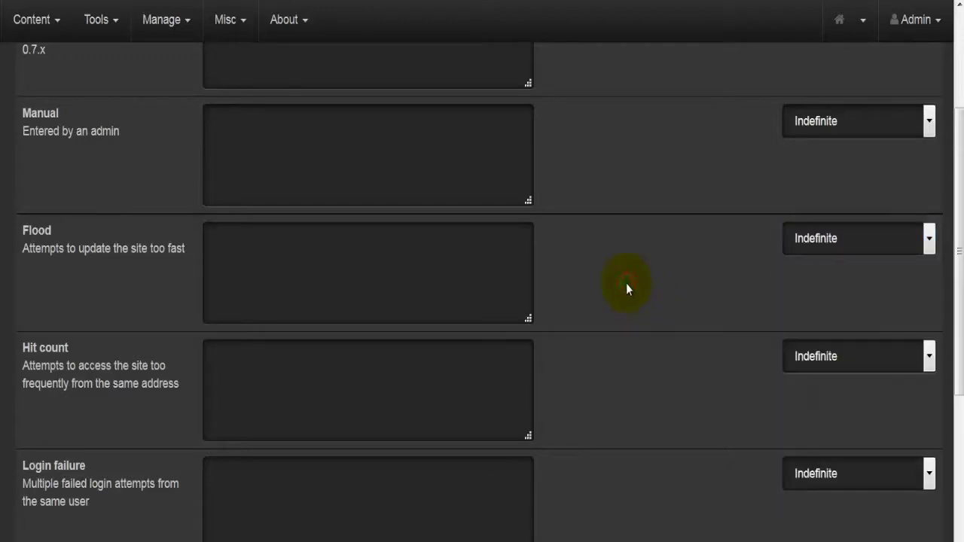
scroll(93, 184, "up", 3)
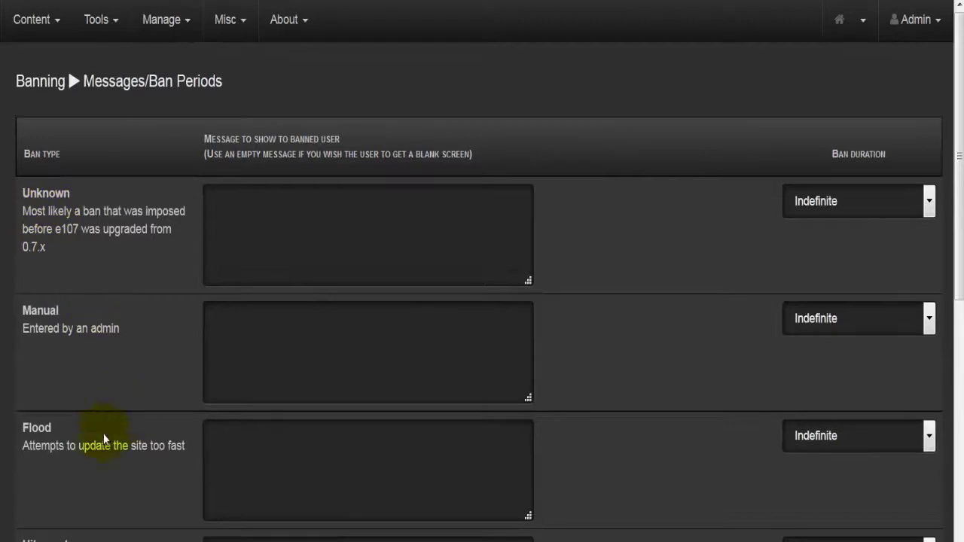
scroll(104, 433, "down", 2)
scroll(80, 344, "down", 1)
scroll(238, 442, "down", 5)
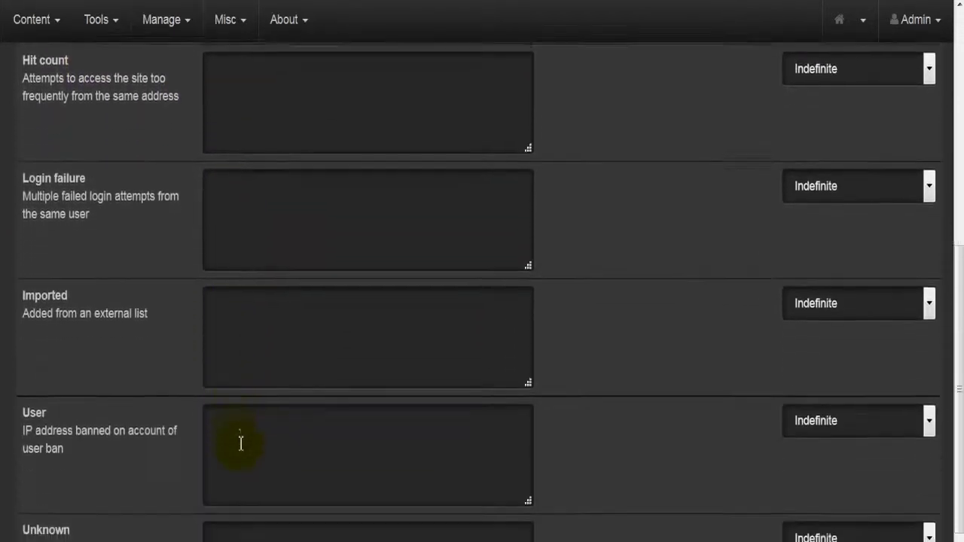
scroll(240, 443, "down", 3)
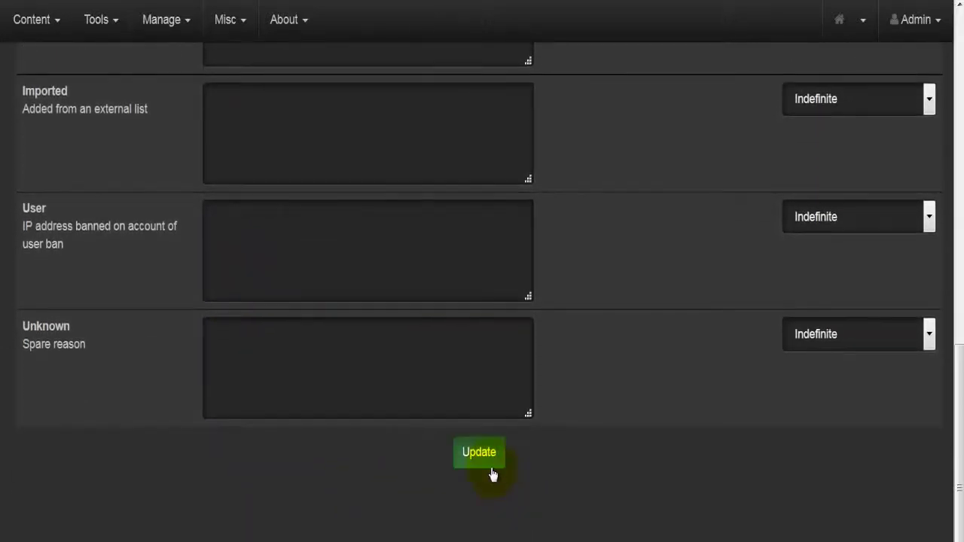
scroll(250, 390, "up", 2)
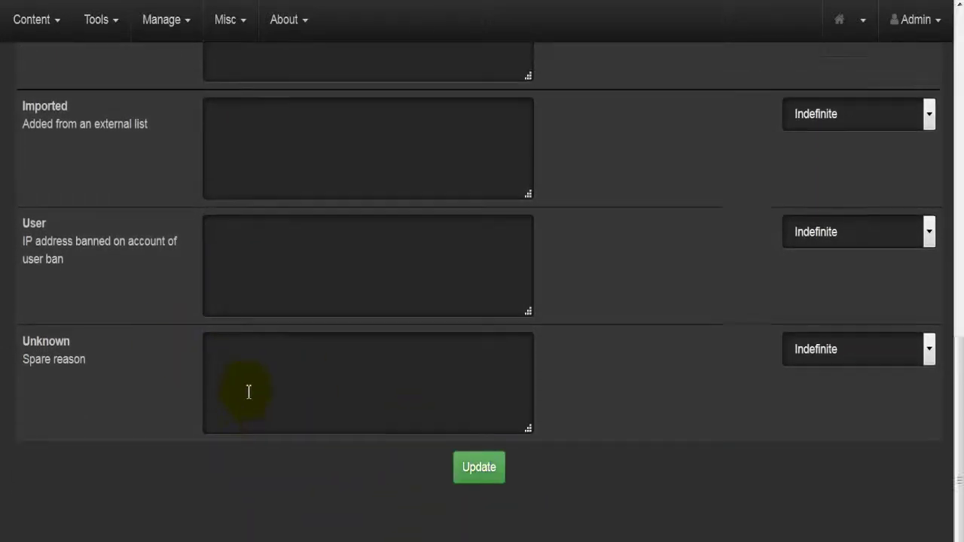
scroll(279, 414, "up", 2)
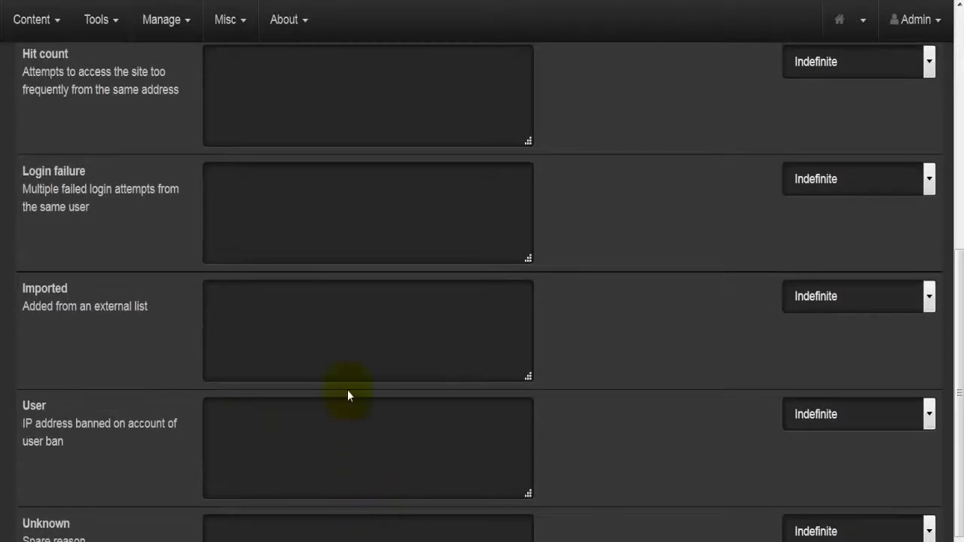
scroll(349, 392, "up", 2)
scroll(349, 391, "up", 5)
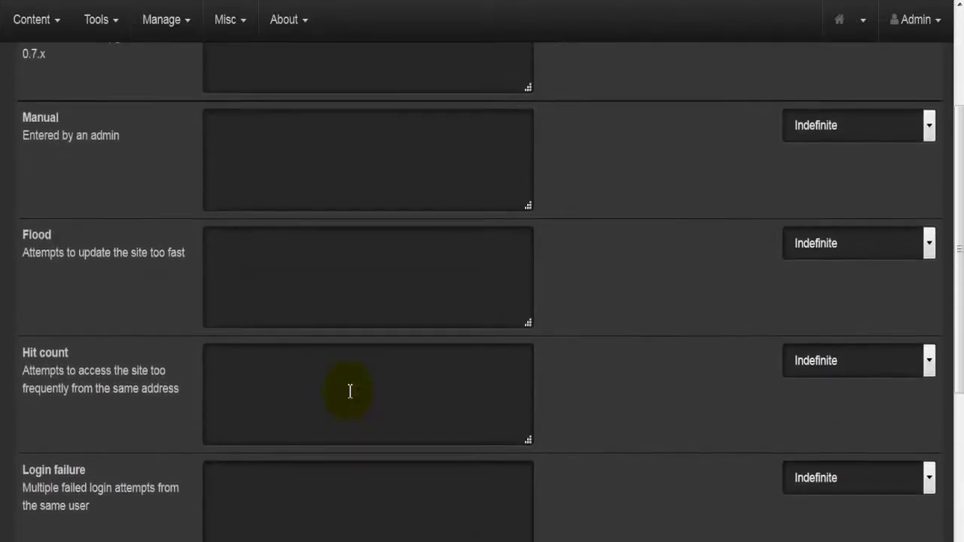
scroll(350, 391, "down", 2)
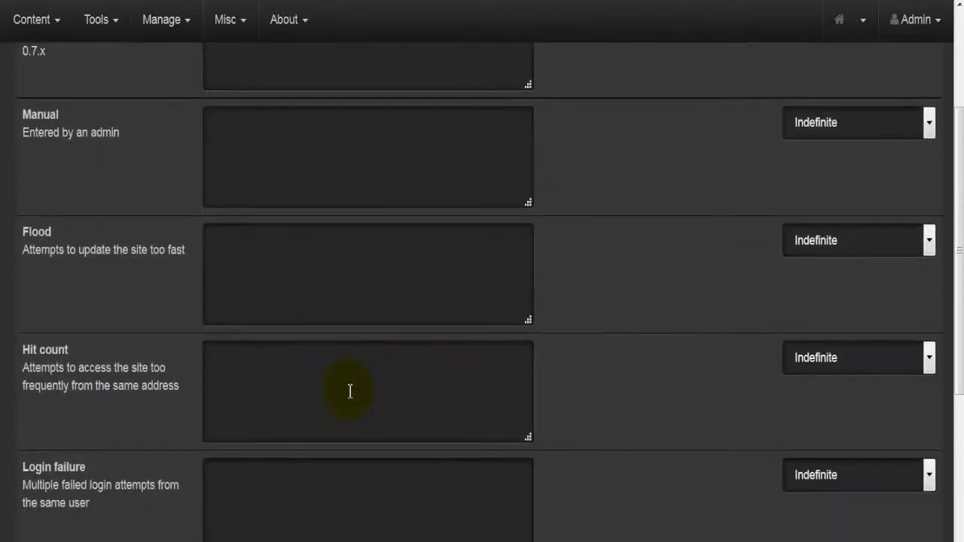
scroll(350, 391, "up", 3)
scroll(349, 391, "down", 2)
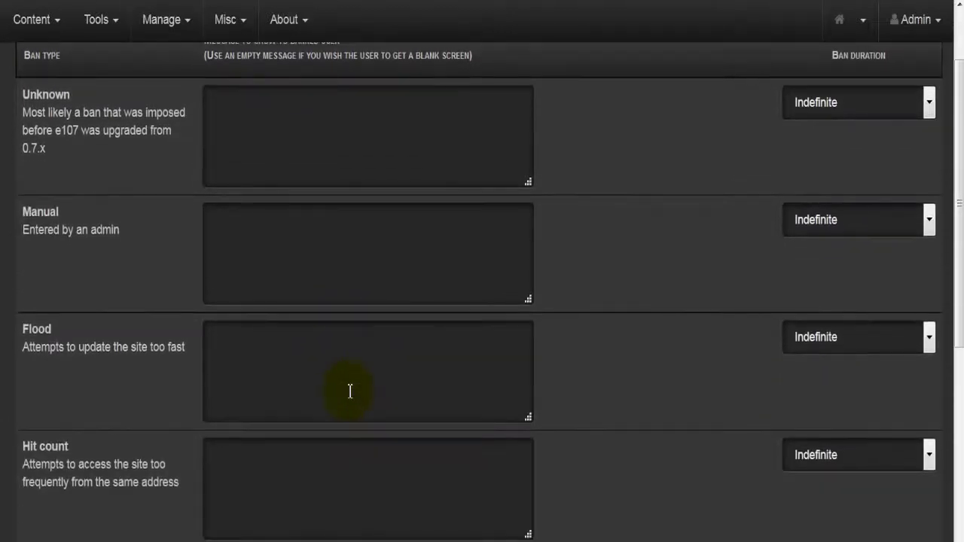
left_click(312, 182)
scroll(648, 395, "down", 2)
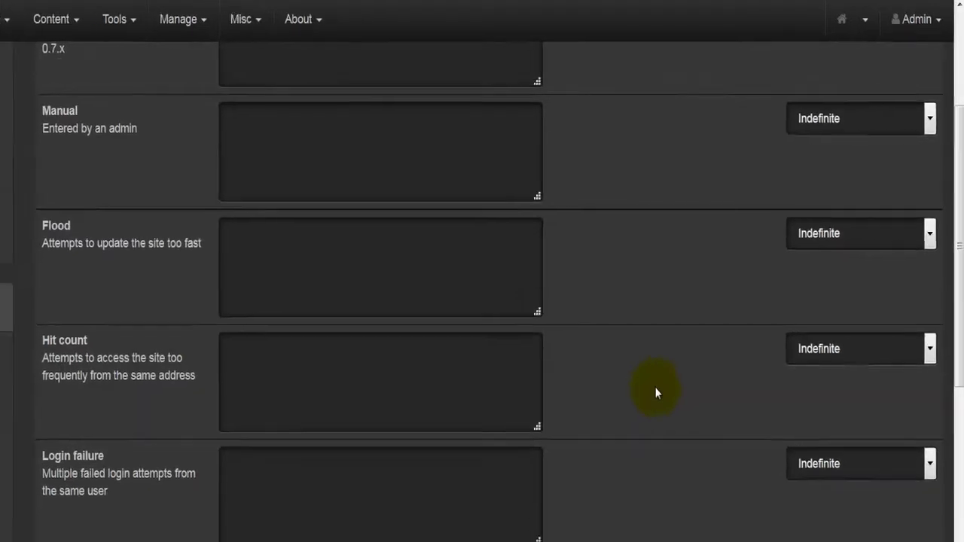
scroll(226, 324, "up", 2)
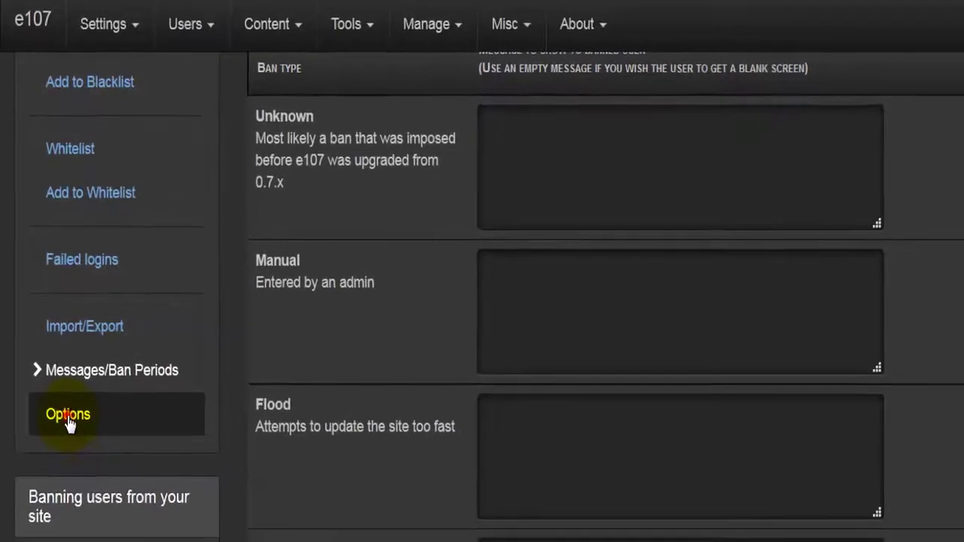
Open banning Options and scroll through its settings, showing access rates 100 for guests and 200 for members
left_click(68, 419)
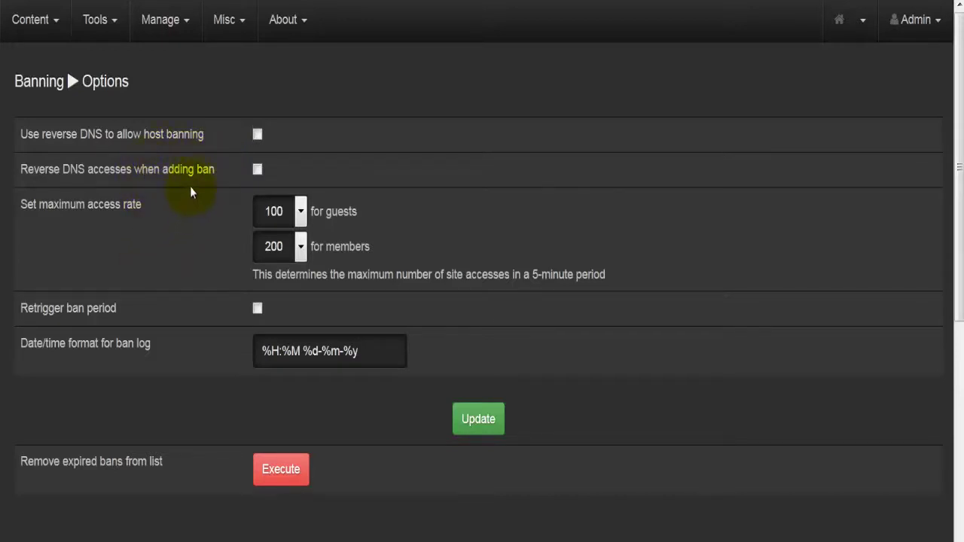
scroll(189, 183, "down", 2)
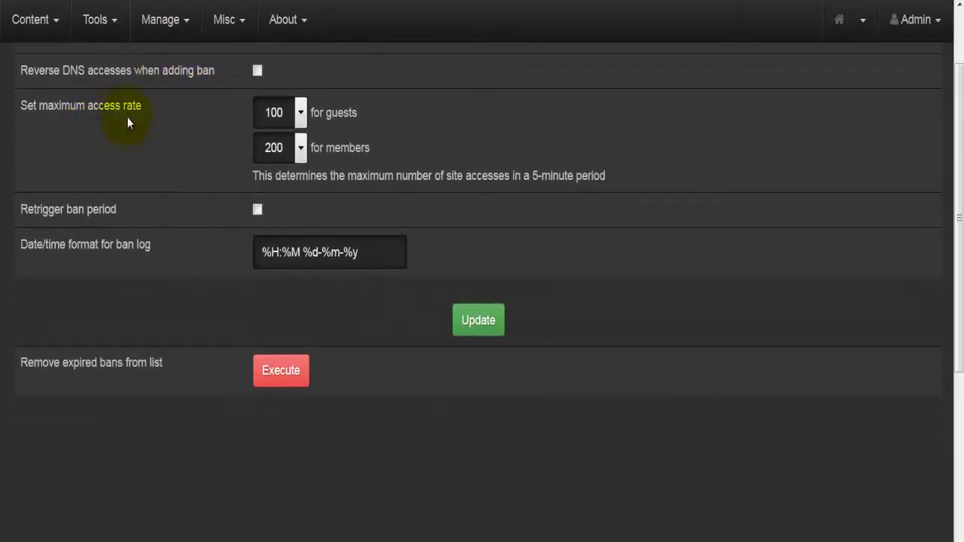
Change the maximum access rate from 100 to 50 for guests and from 200 to 150 for members
left_click(276, 113)
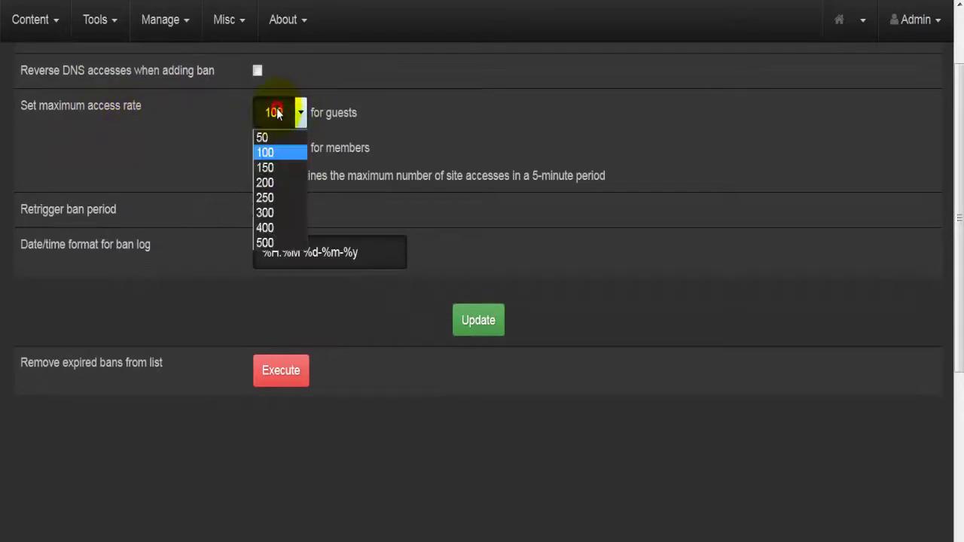
left_click(276, 112)
left_click(274, 147)
left_click(274, 148)
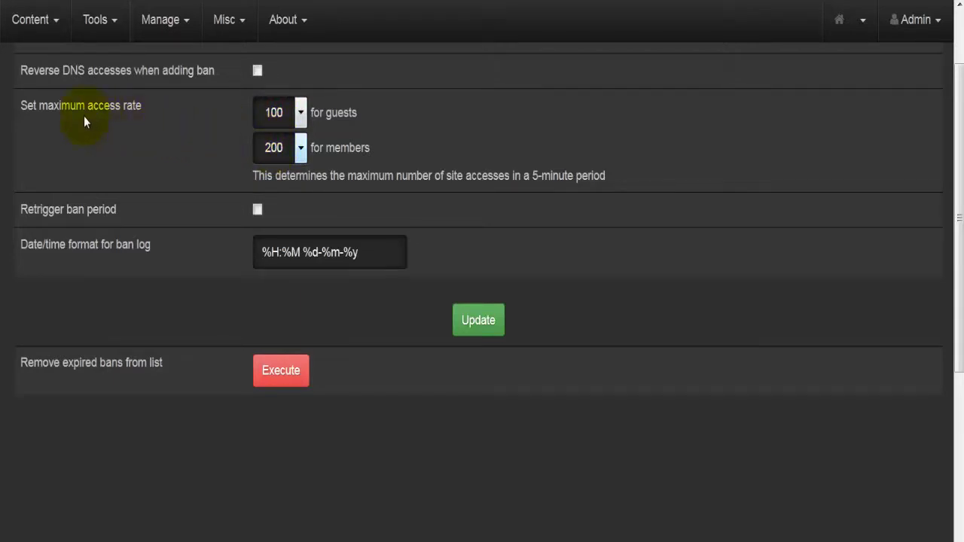
left_click(278, 119)
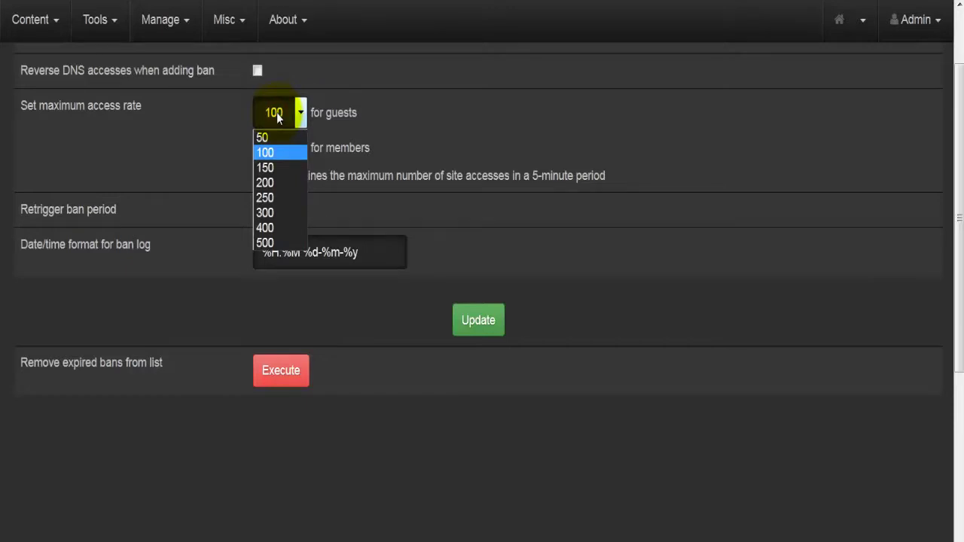
left_click(262, 137)
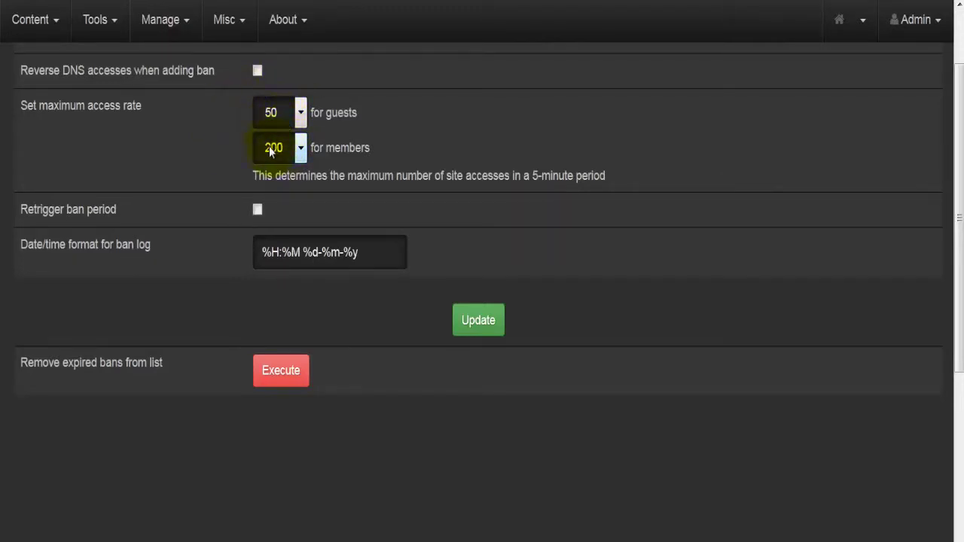
left_click(268, 147)
left_click(263, 202)
left_click(199, 143)
scroll(148, 160, "down", 2)
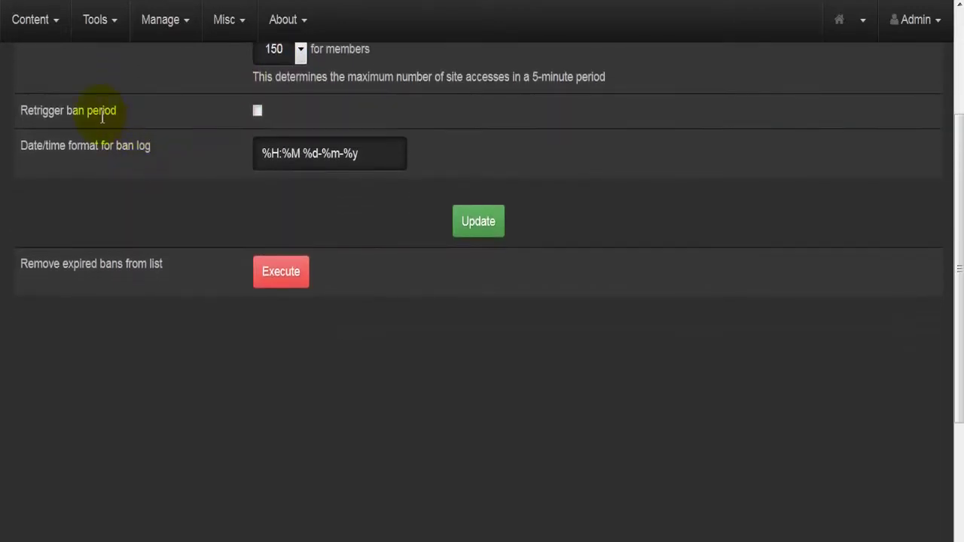